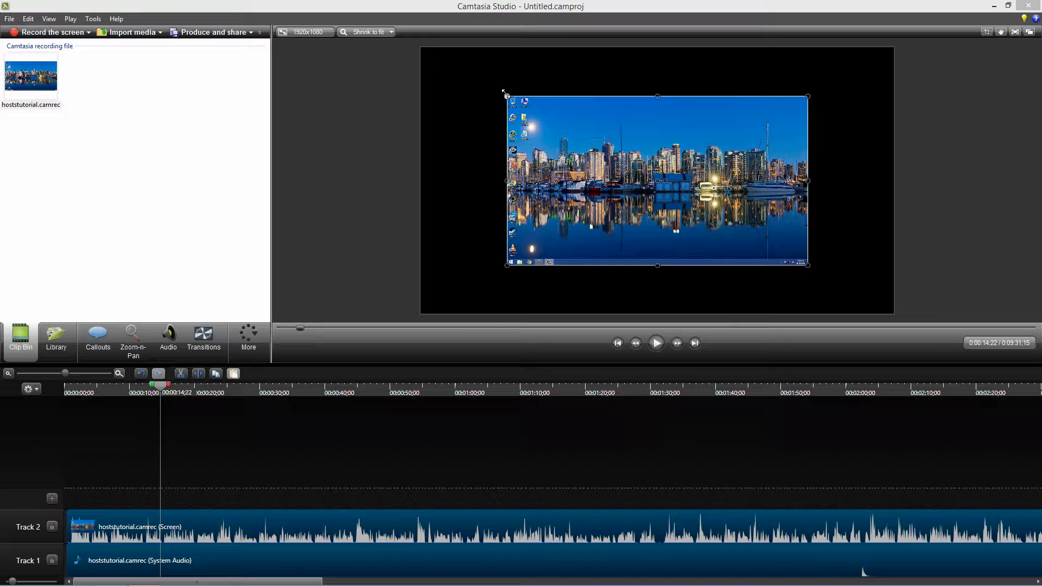
Enlarge the screen recording clip in the preview until it fills the whole 1920x1080 canvas
left_click(502, 90)
left_click_drag(501, 89, 420, 48)
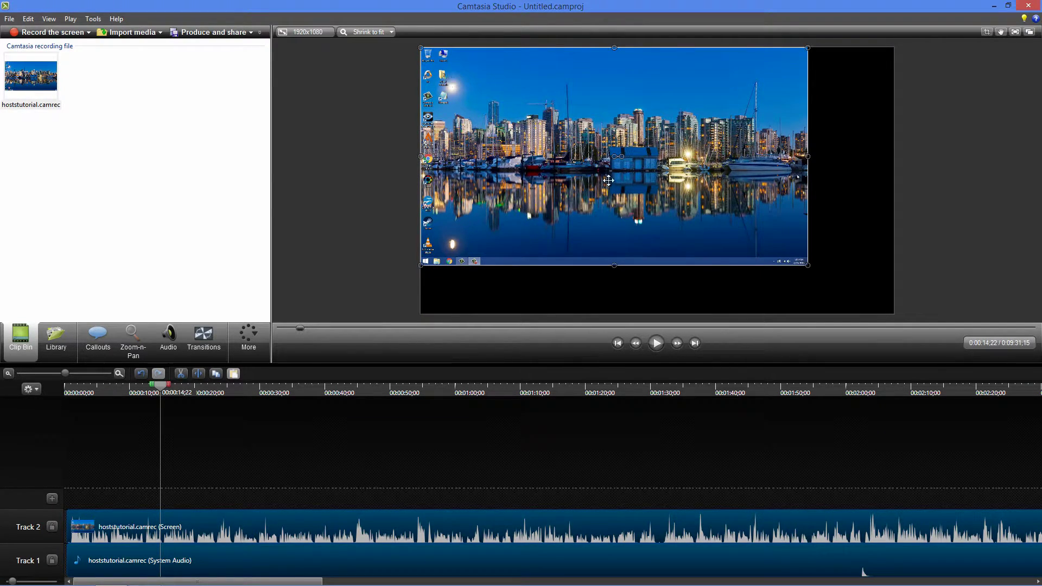
left_click_drag(808, 265, 895, 305)
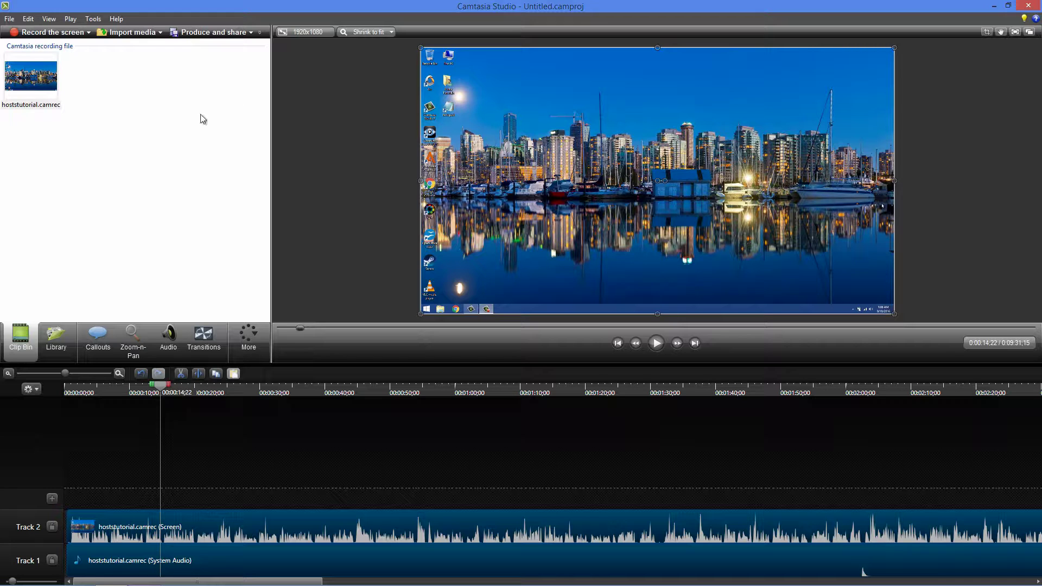
Create a new production preset named New HD 1080p that uses the MOV - QuickTime movie format
left_click(251, 34)
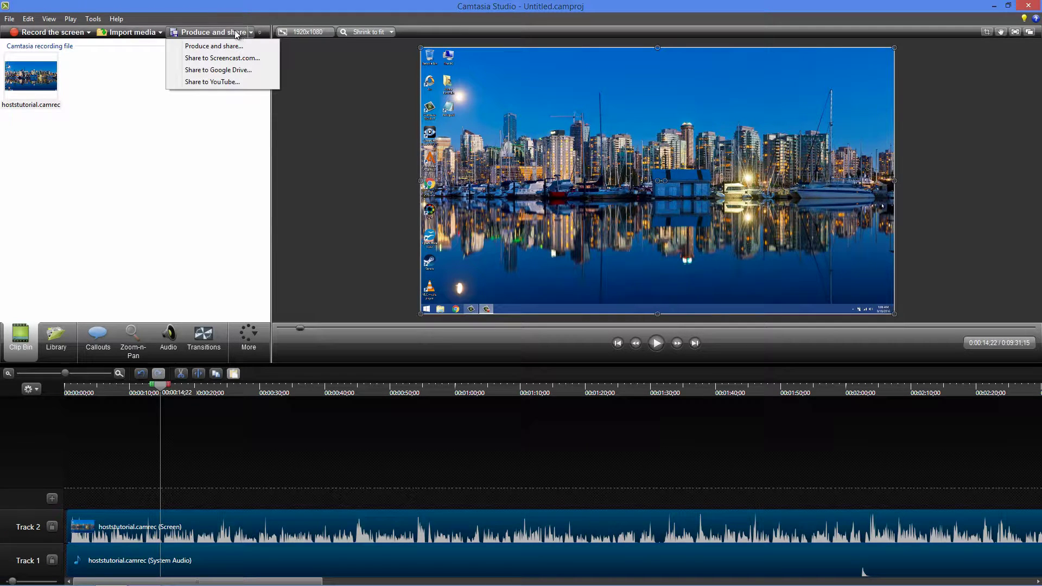
left_click(225, 44)
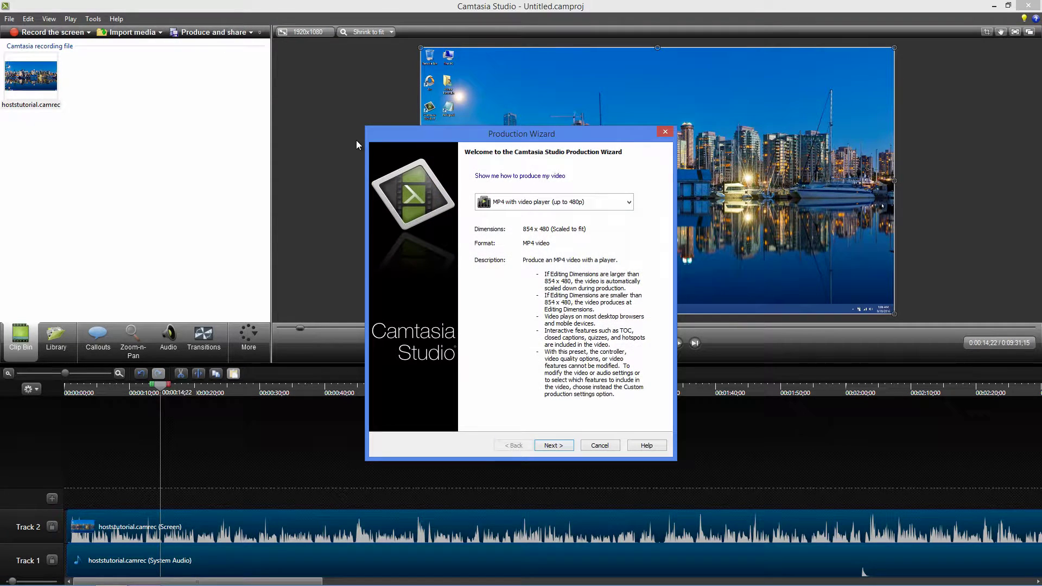
left_click(628, 203)
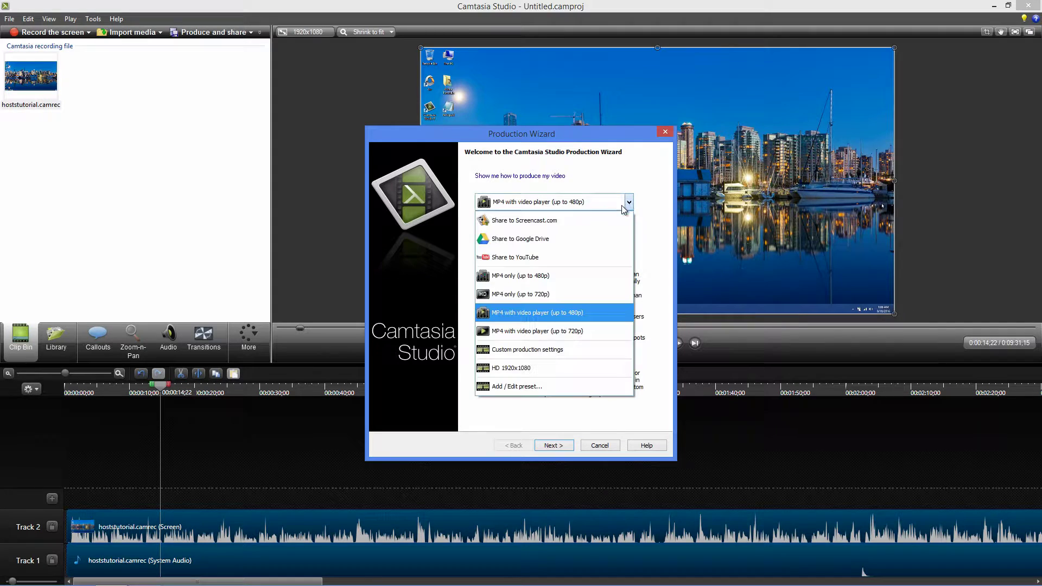
left_click(522, 386)
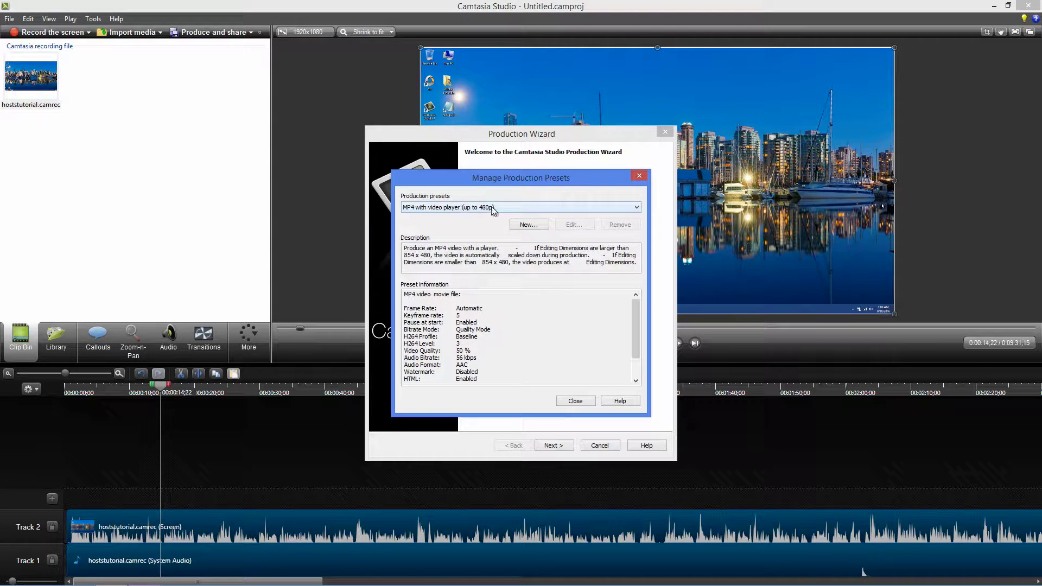
left_click(529, 225)
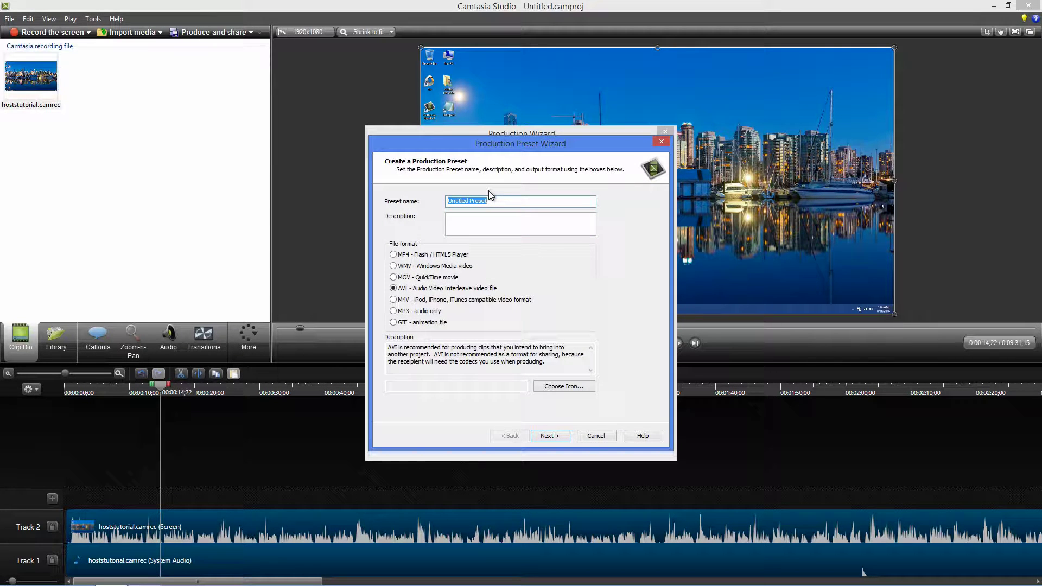
type("New HD 1080p")
left_click(393, 278)
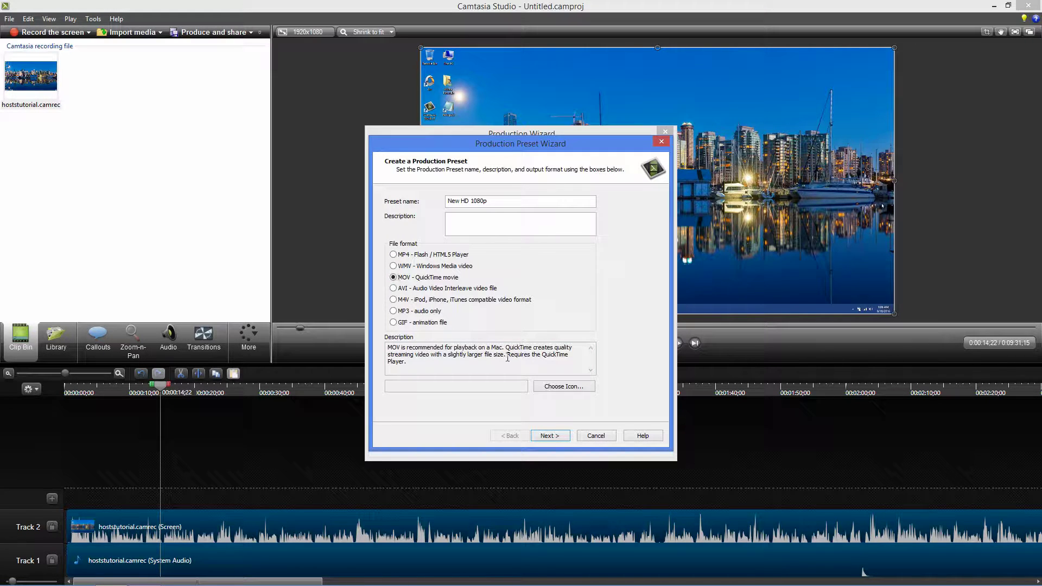
left_click(558, 436)
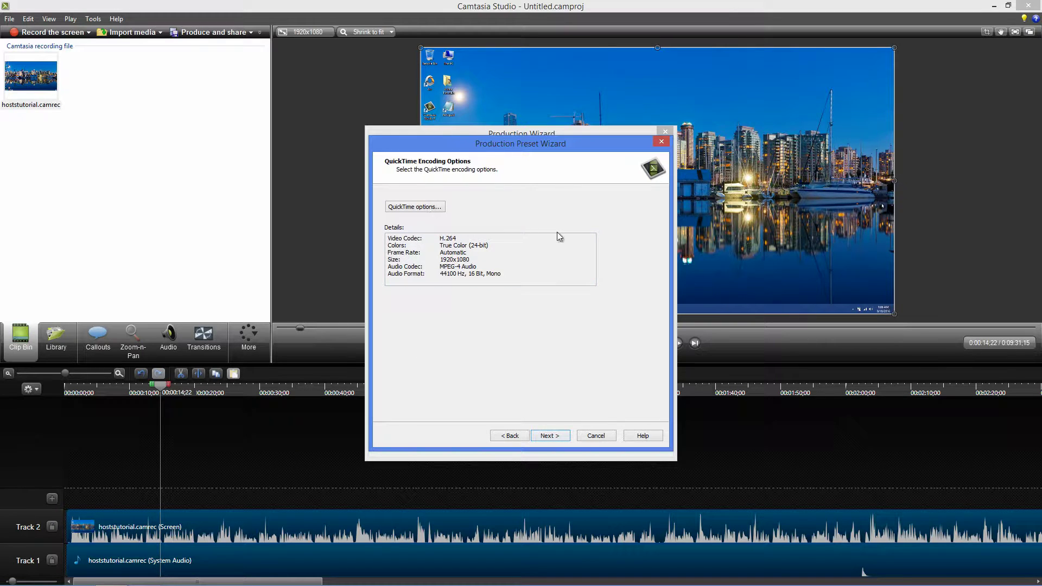
Set the QuickTime video compression to 30 fps, key frames every 30 frames, Best quality and Best quality (Multi-pass) encoding
left_click(418, 208)
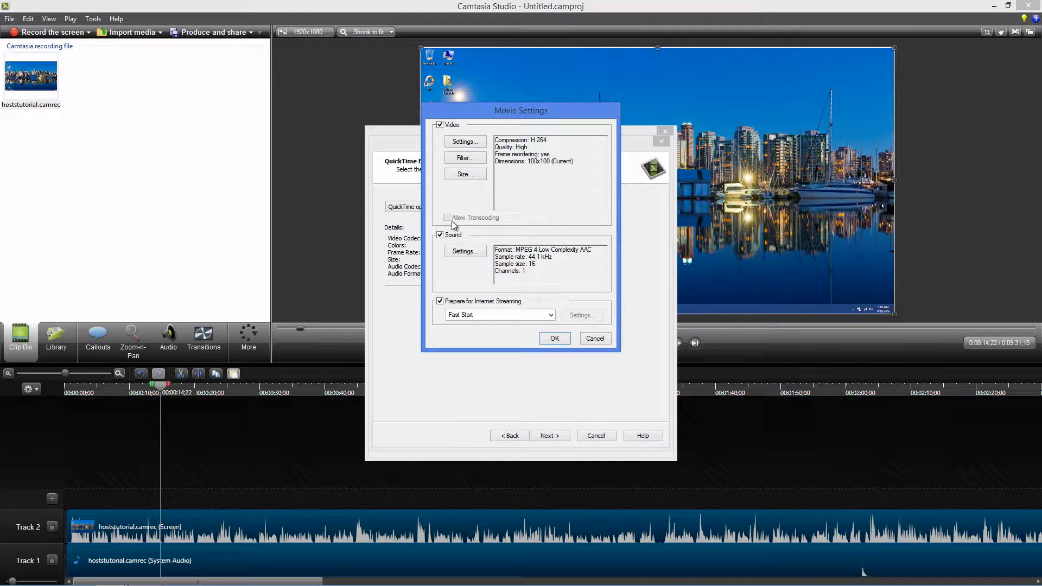
left_click(474, 143)
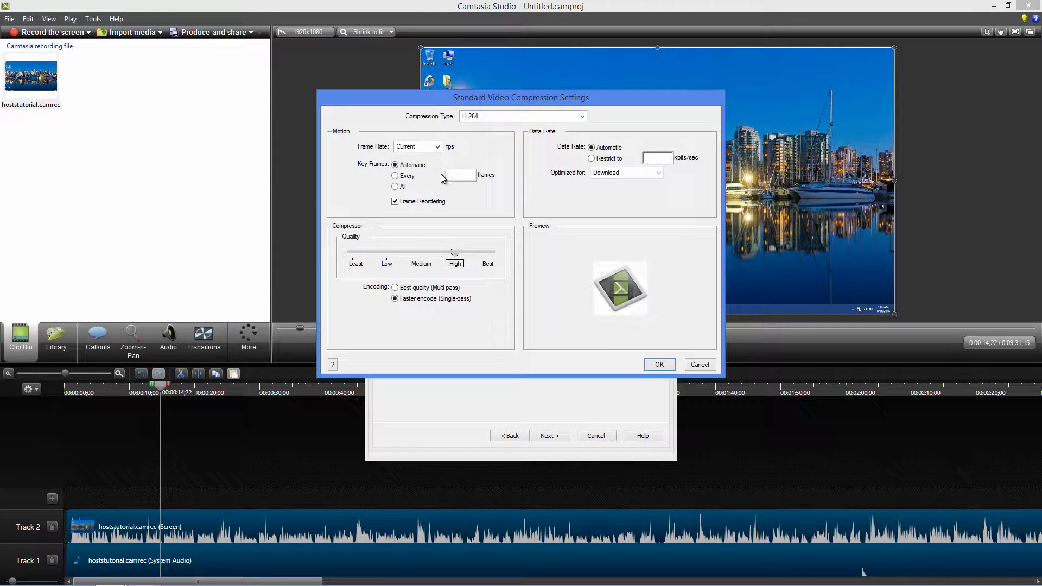
left_click(432, 145)
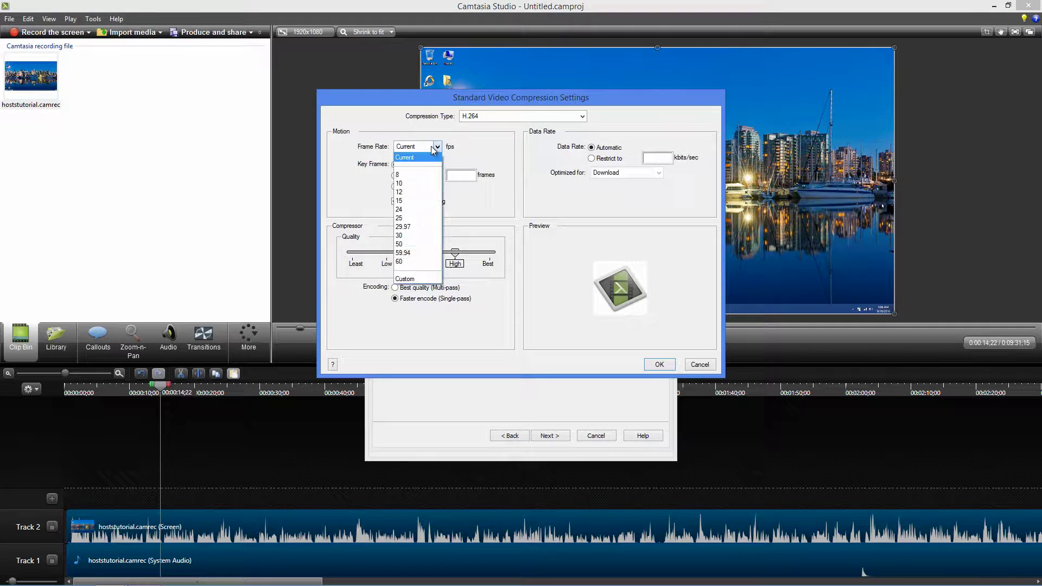
left_click(415, 235)
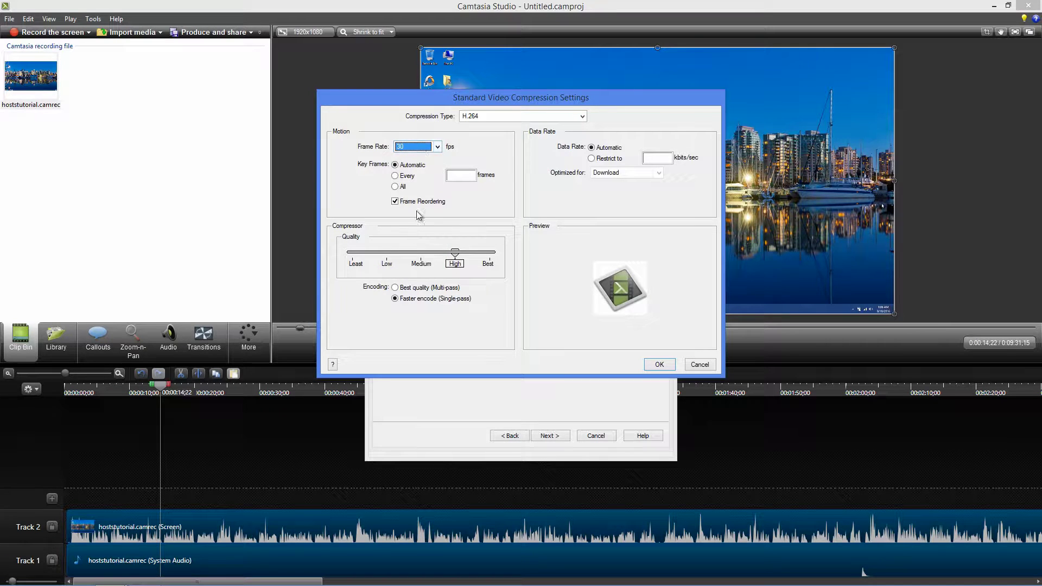
left_click(394, 175)
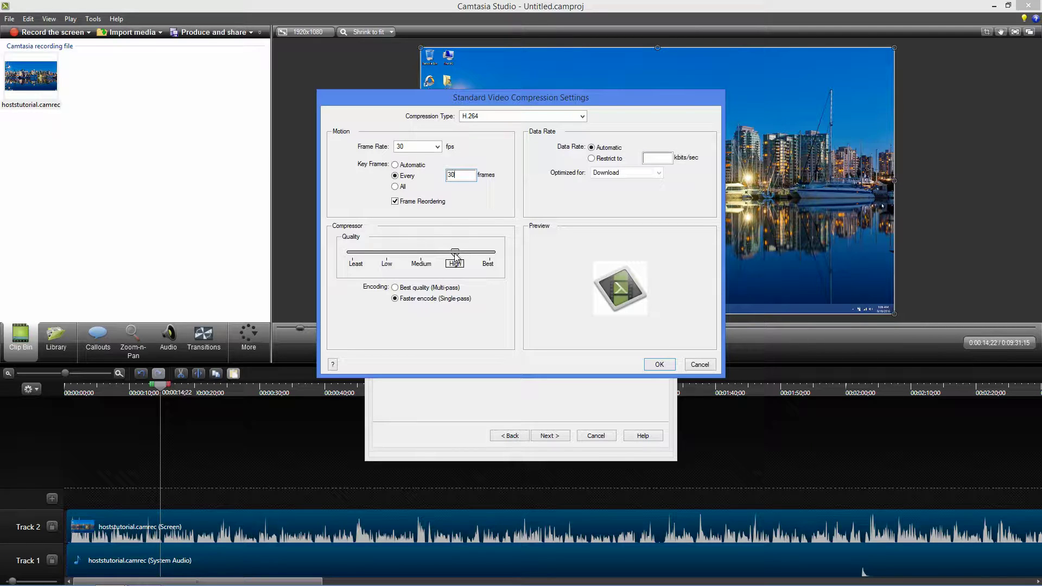
left_click_drag(455, 253, 495, 260)
left_click(395, 288)
left_click(659, 365)
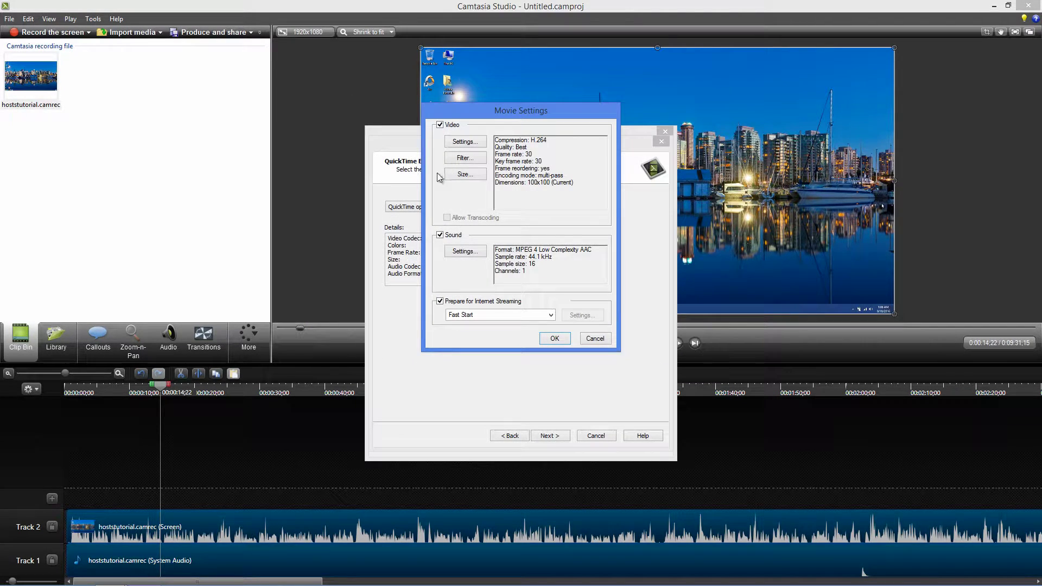
Set the export size to 1920 x 1080 HD and preserve the aspect ratio using Letterbox
left_click(464, 174)
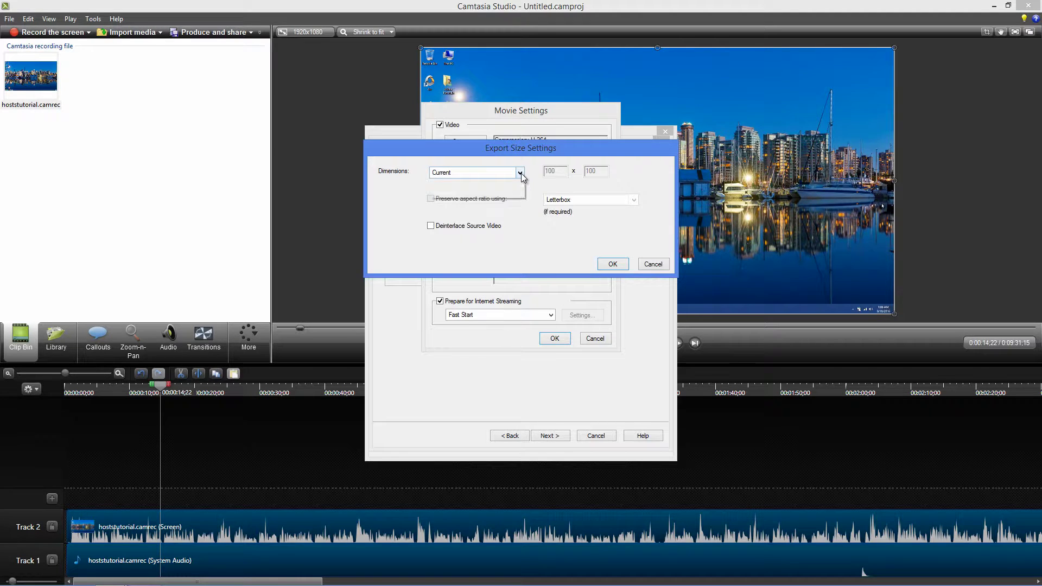
left_click(521, 174)
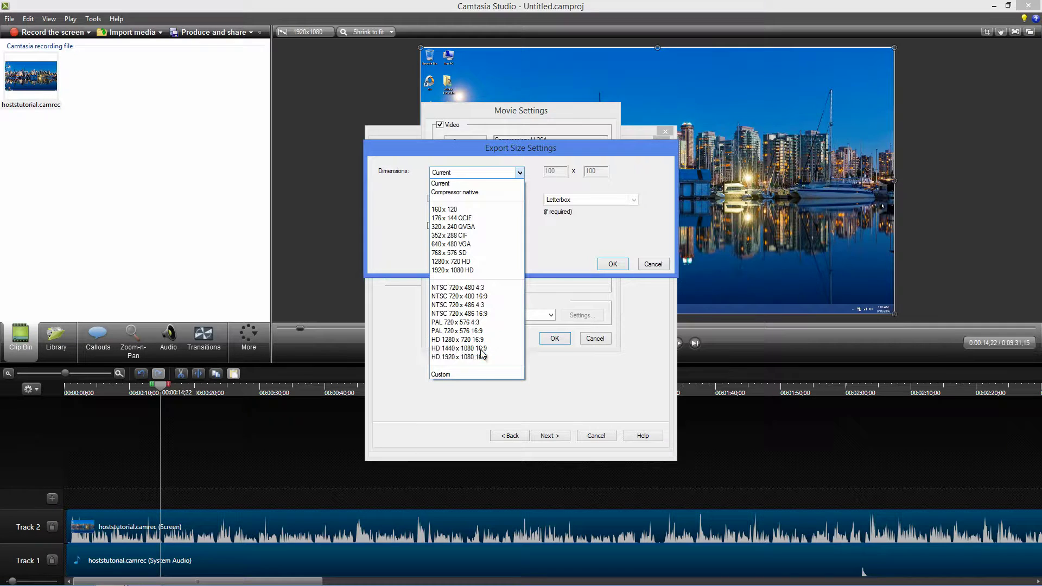
left_click(460, 271)
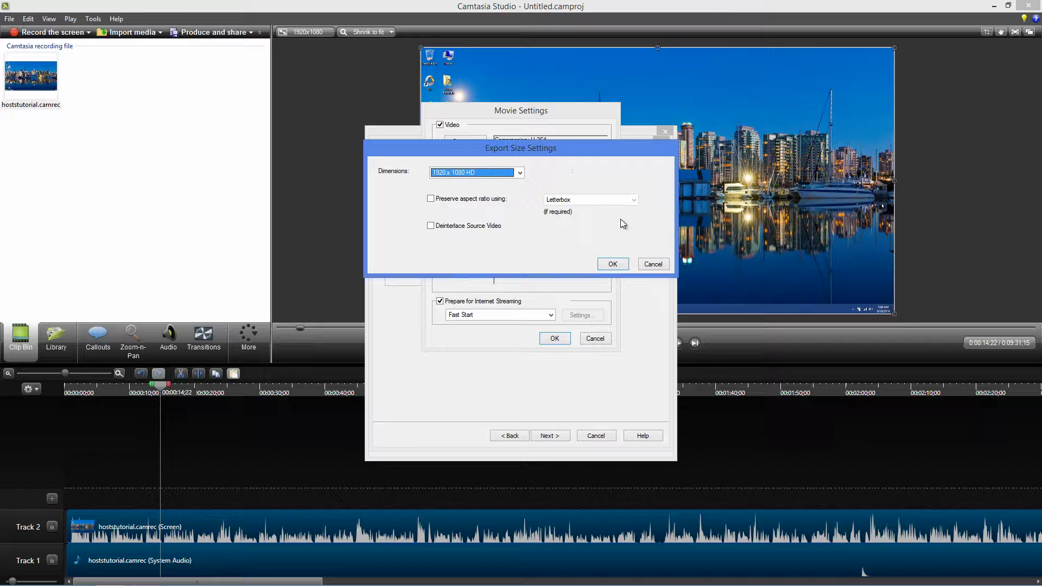
left_click(431, 200)
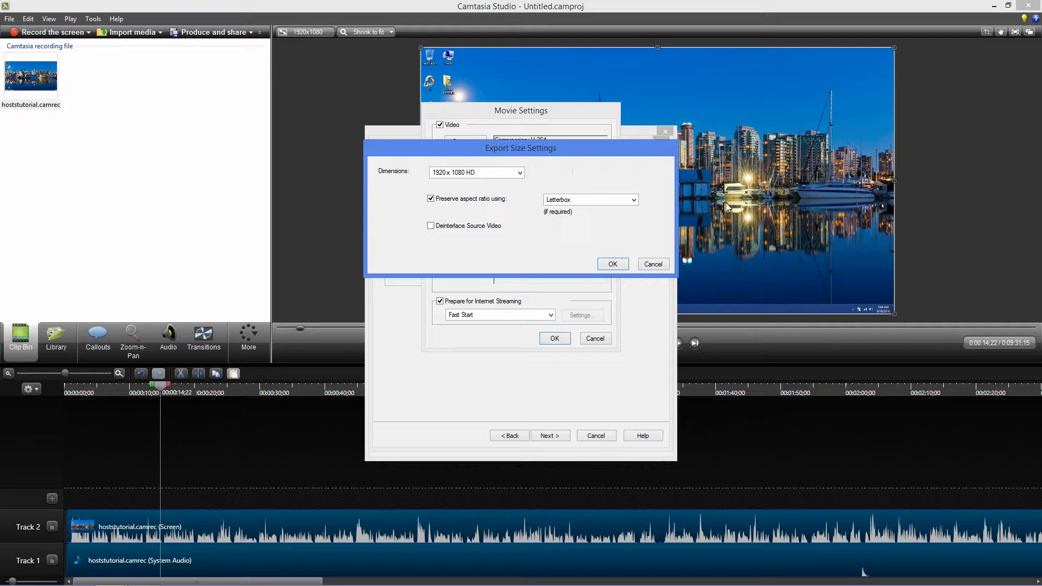
left_click(612, 264)
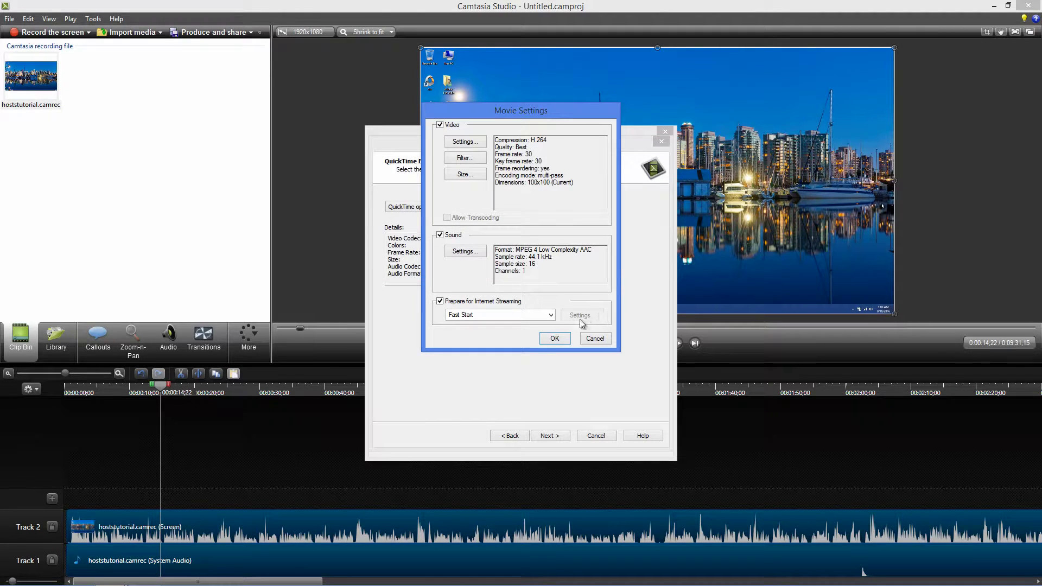
Turn off Prepare for Internet Streaming and set the movie sound to stereo at 48 kHz
left_click(440, 301)
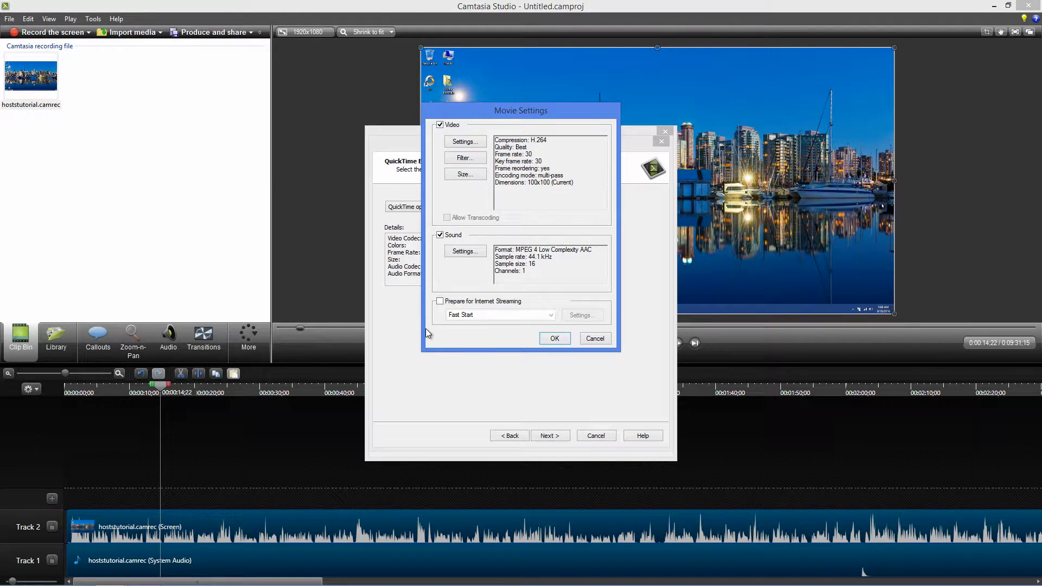
left_click(469, 253)
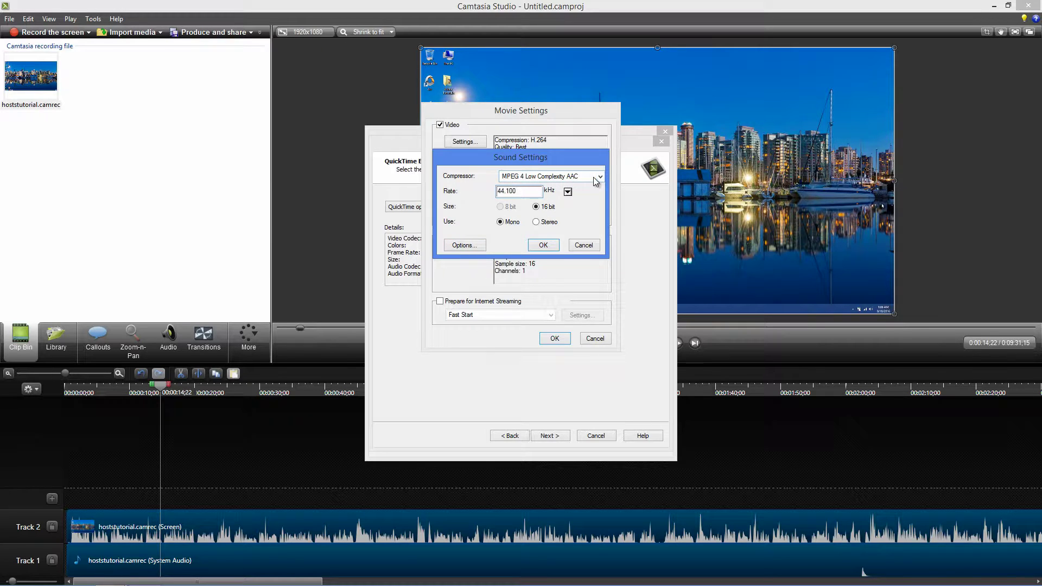
left_click(536, 223)
left_click(567, 192)
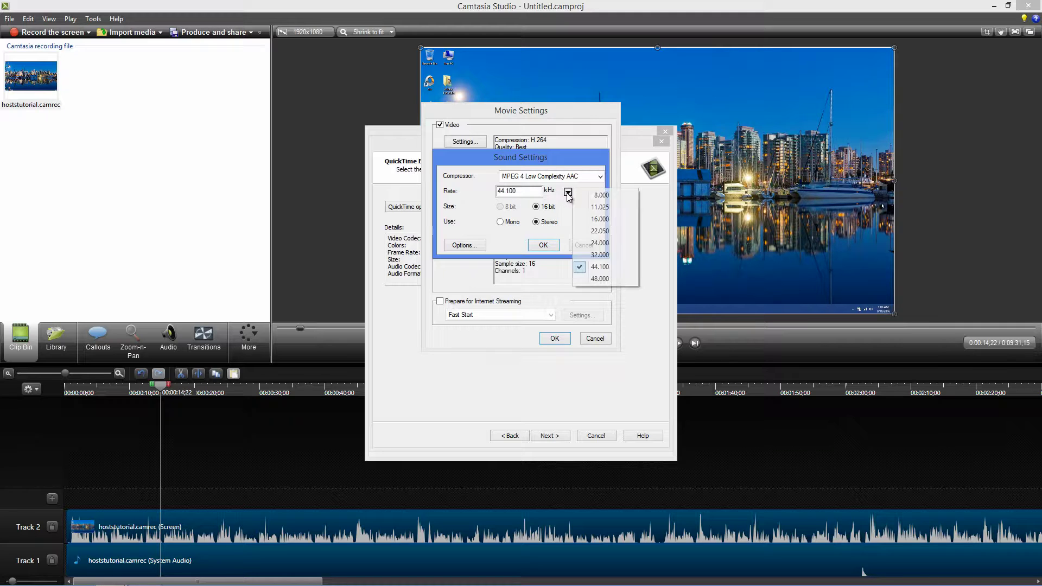
left_click(600, 279)
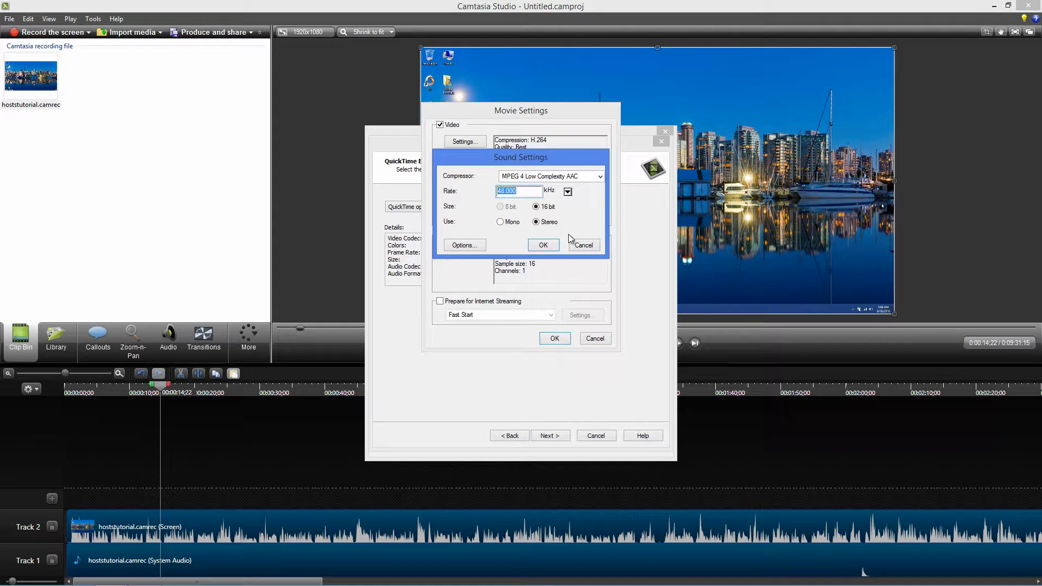
left_click(537, 245)
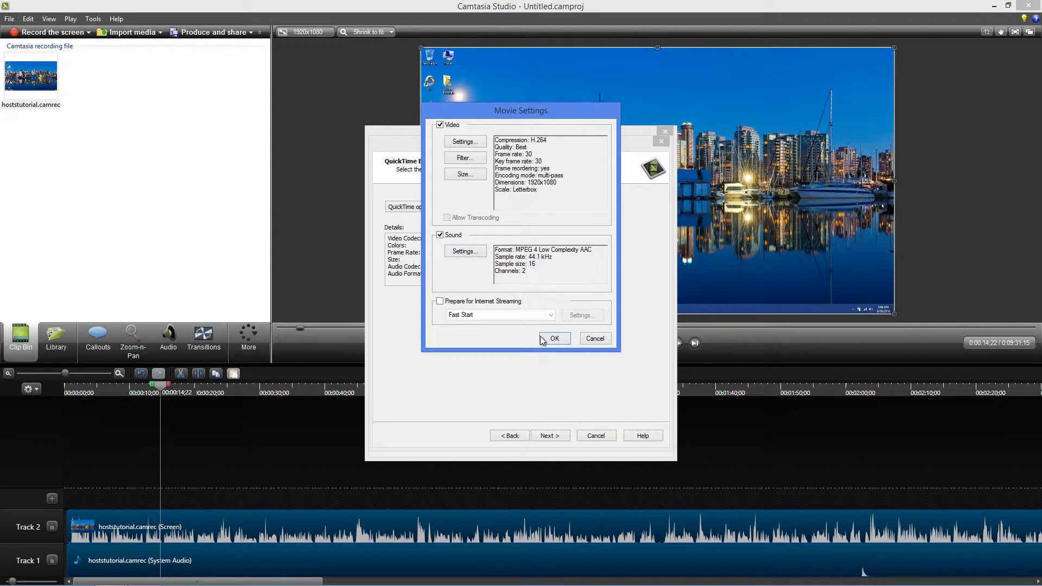
left_click(556, 340)
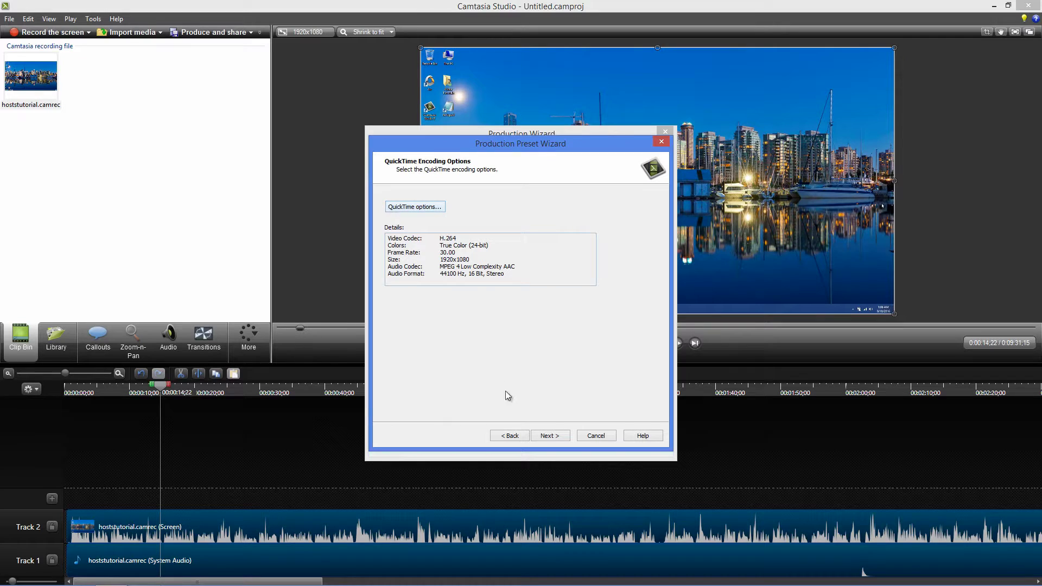
Accept the custom 1920 by 1080 video size and default video options, finish the preset and close the preset manager
left_click(550, 437)
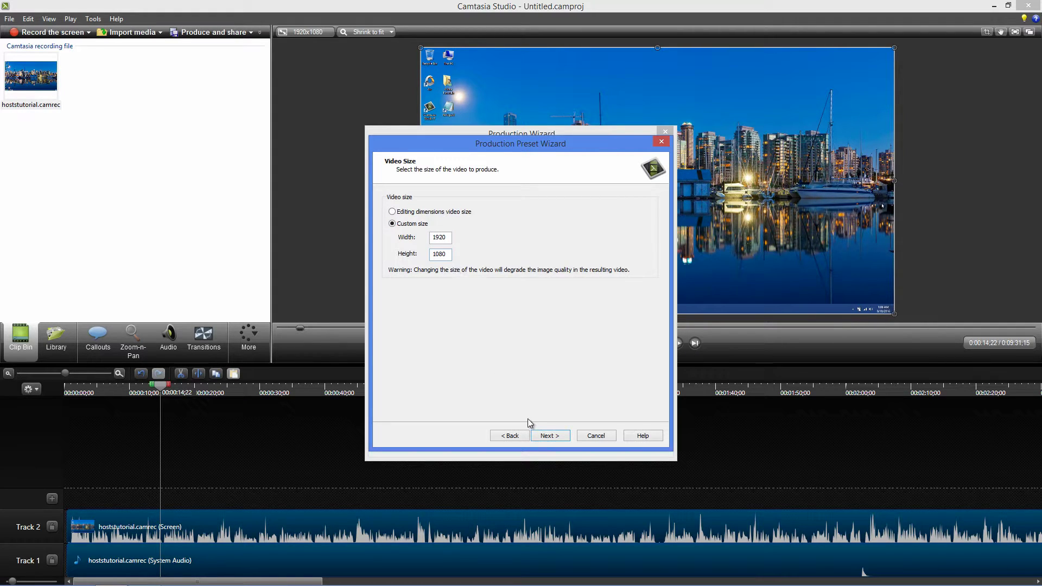
left_click(545, 436)
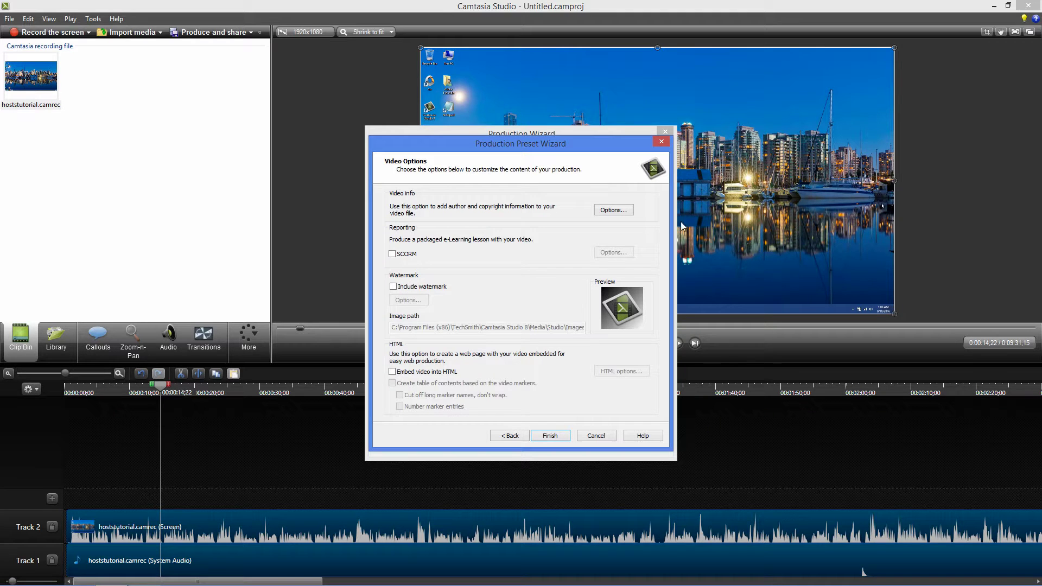
left_click(549, 436)
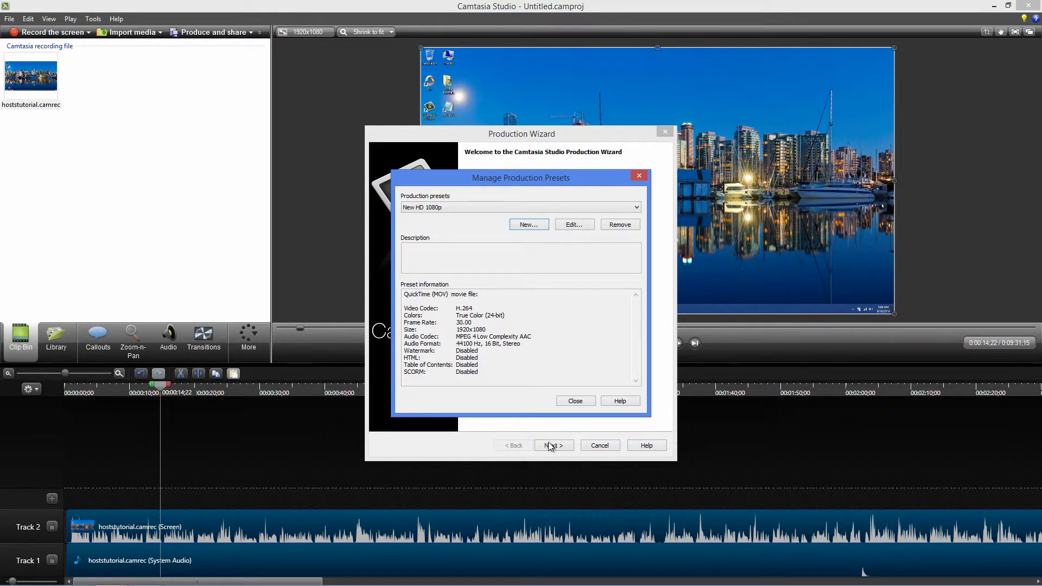
left_click(637, 206)
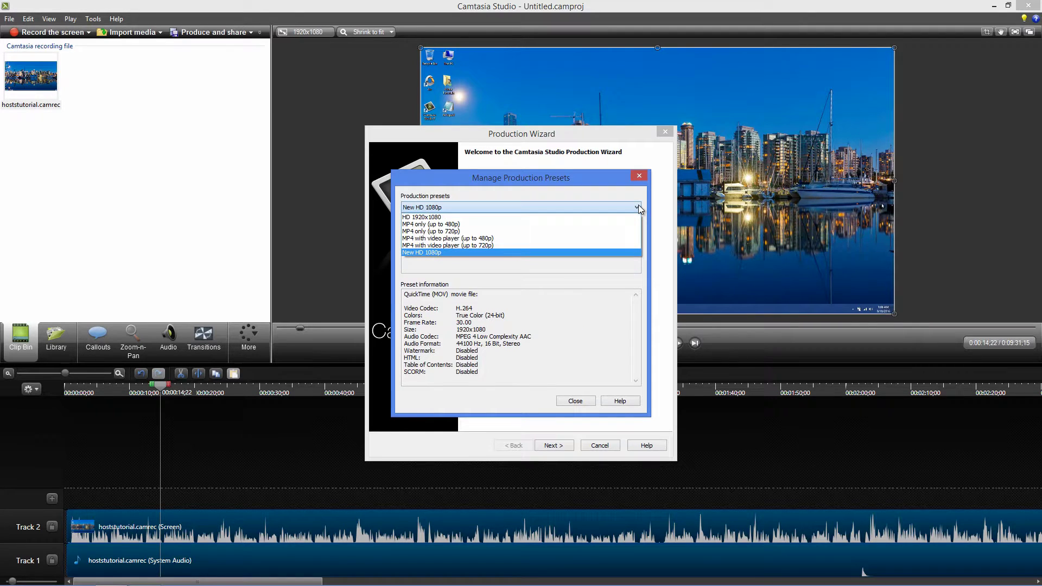
left_click(568, 180)
left_click(573, 401)
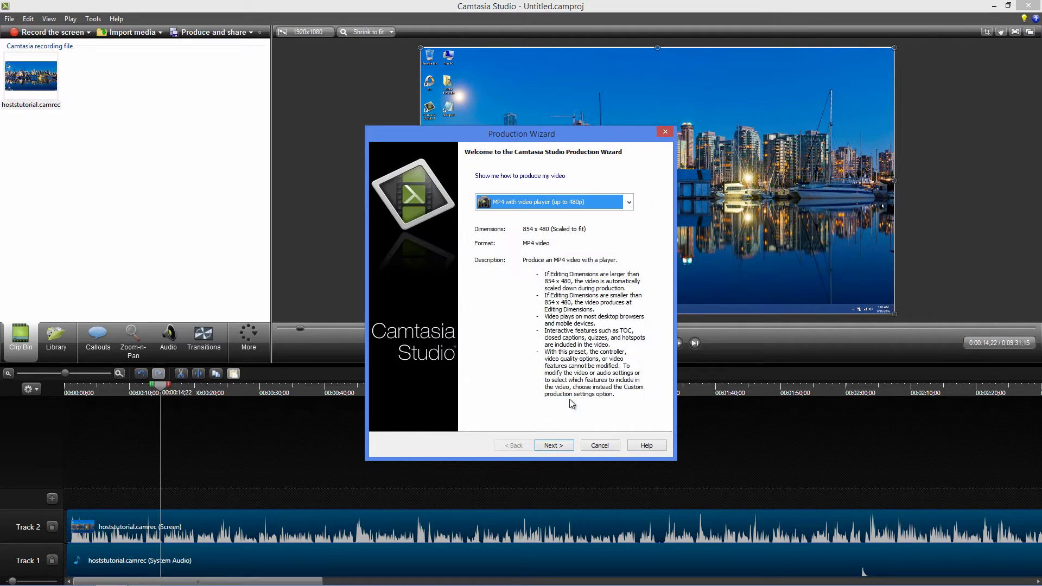
left_click(627, 202)
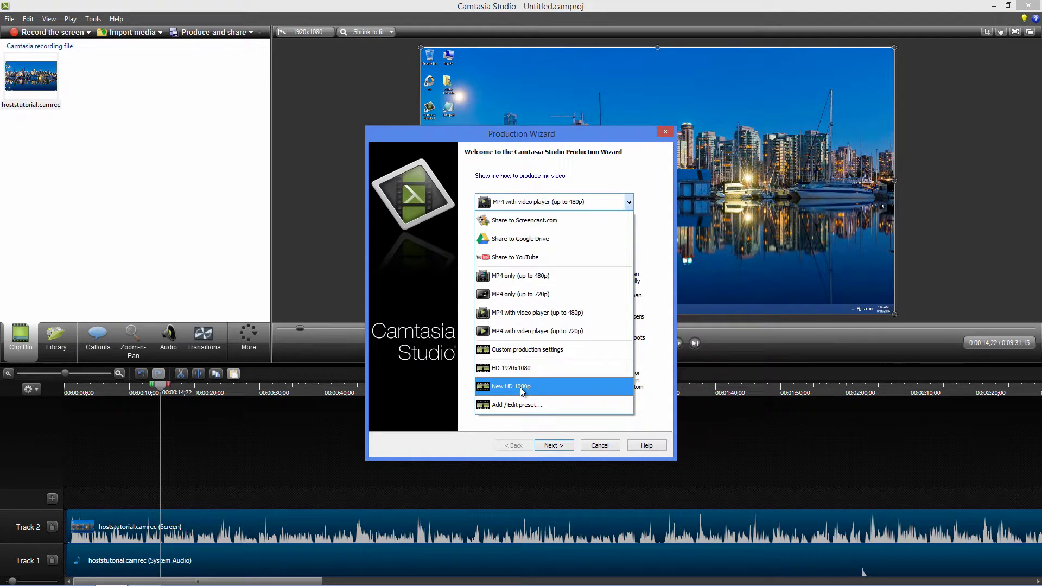
left_click(593, 444)
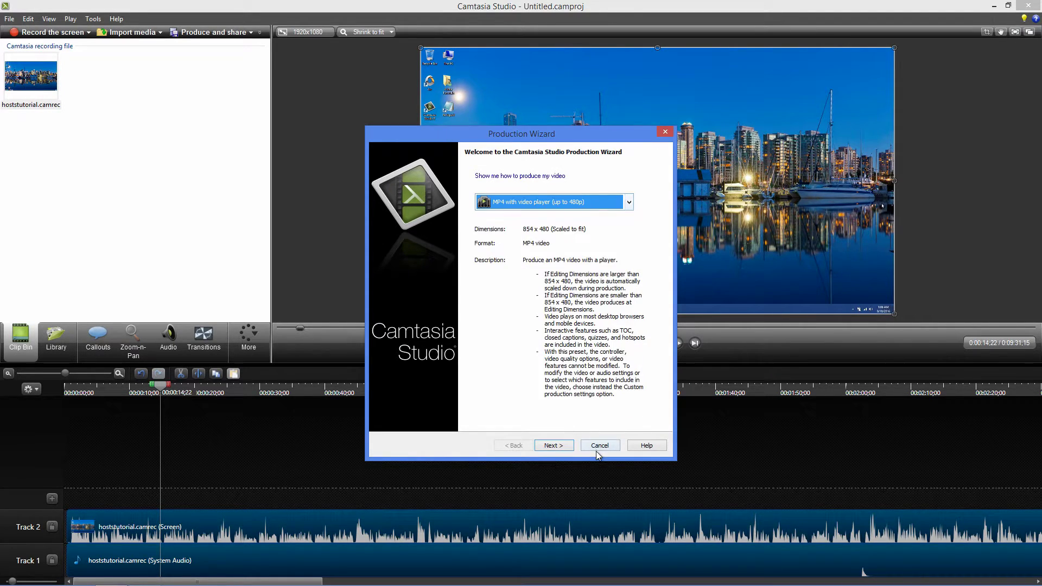
left_click(598, 447)
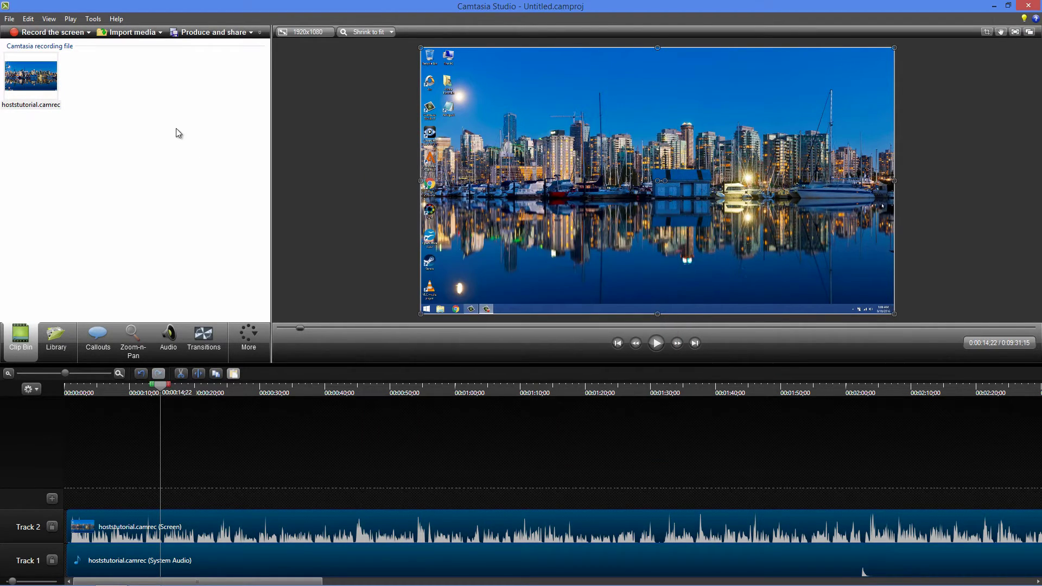
Start rendering the video with the New HD 1080p preset under the production name Untitled, and cancel the render
left_click(239, 34)
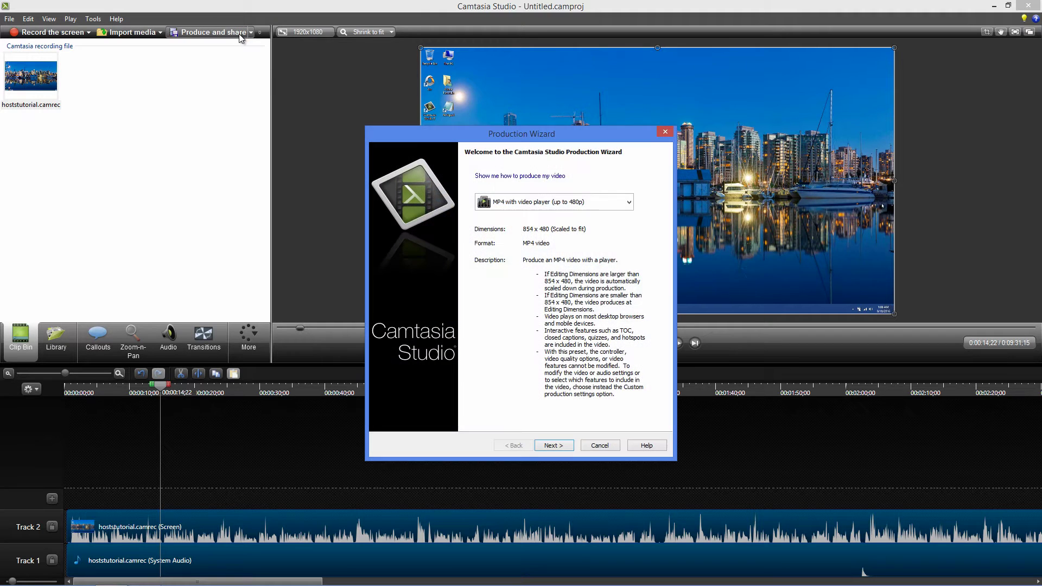
left_click(623, 203)
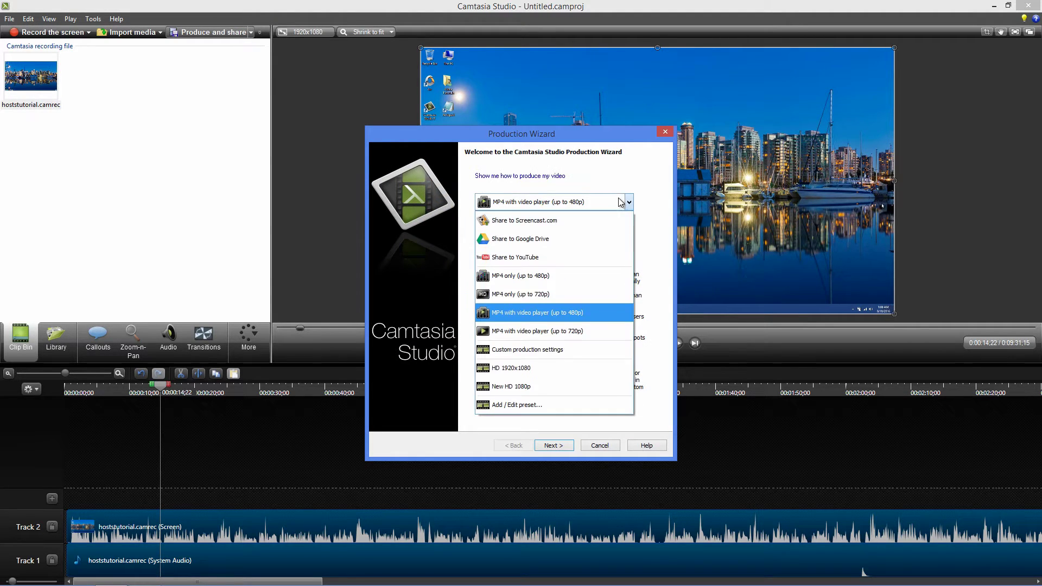
left_click(530, 387)
left_click(554, 445)
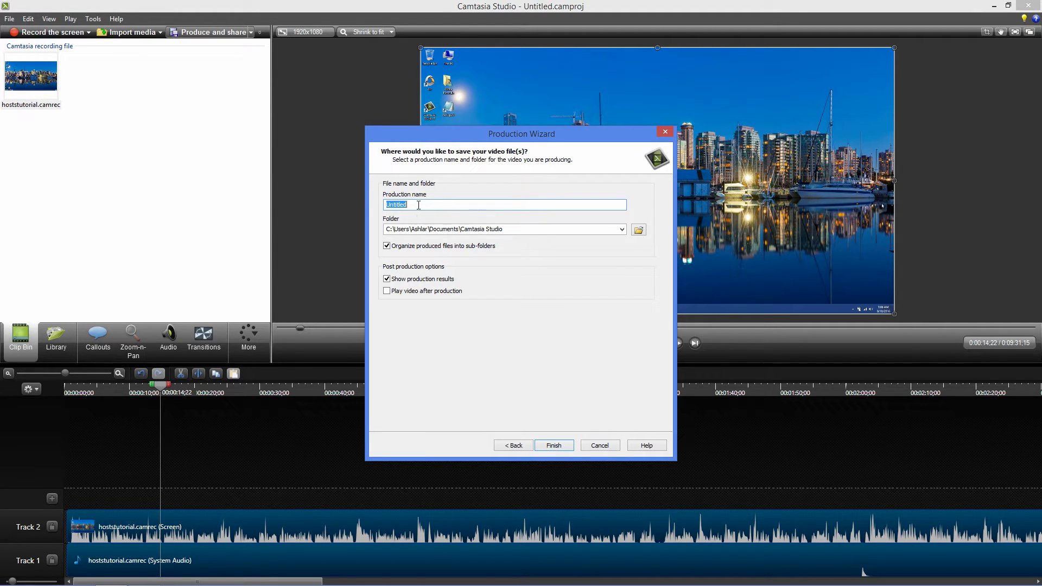
left_click(549, 444)
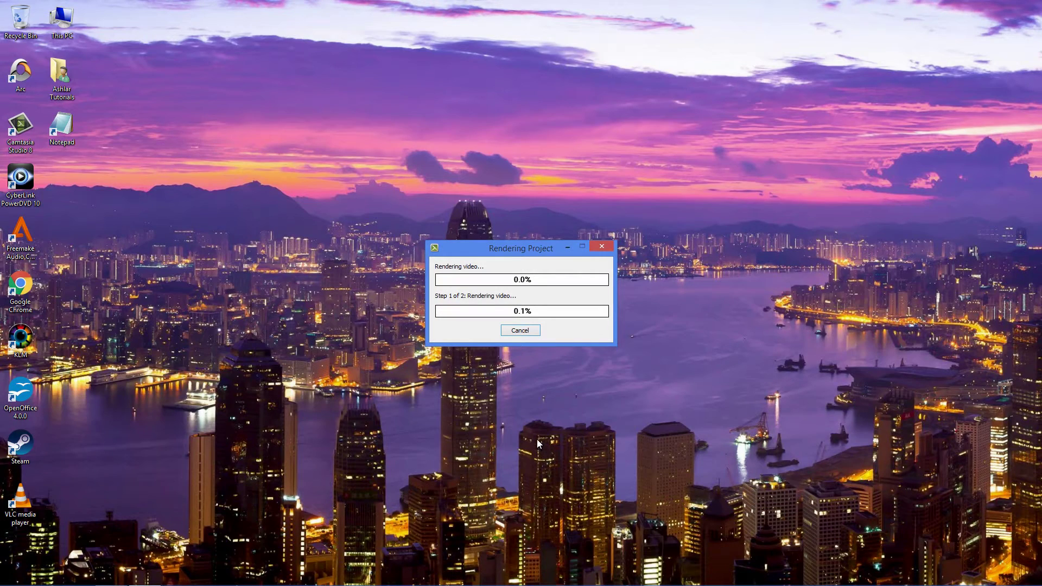
left_click(516, 329)
left_click(521, 326)
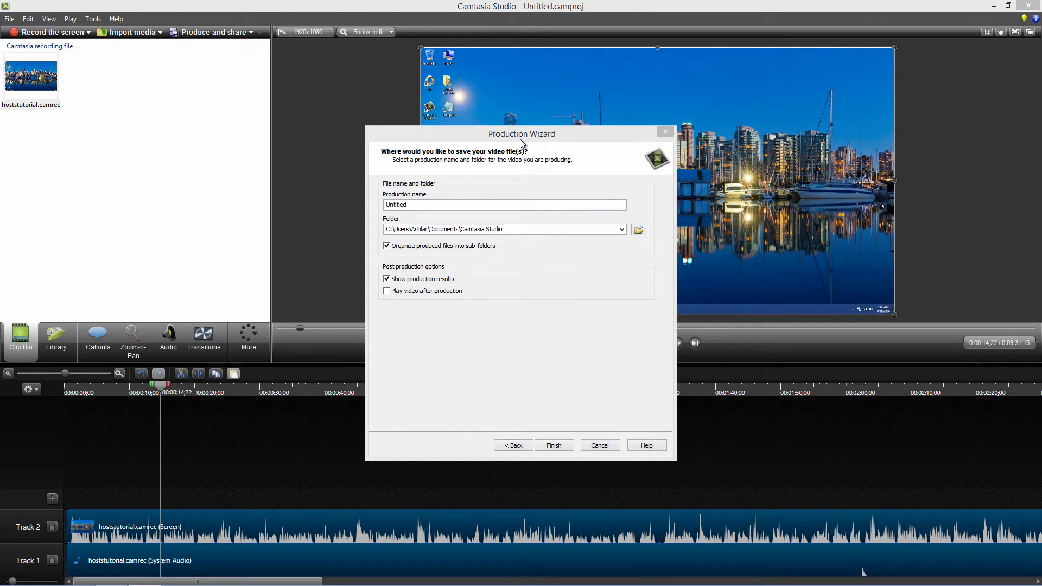
Start the render again with the same production name and folder, and cancel both it and the Production Wizard
left_click_drag(521, 136, 502, 123)
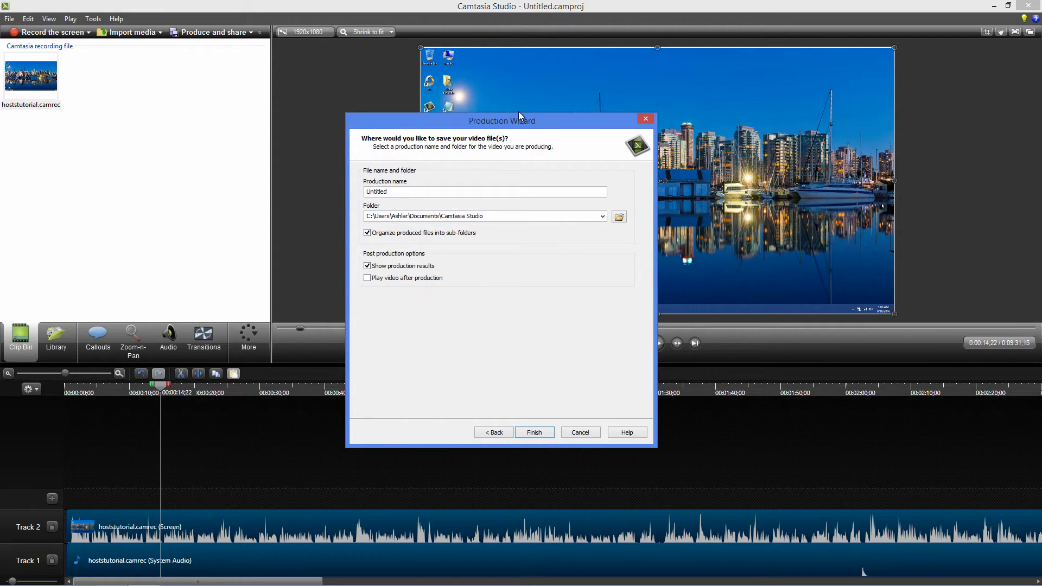
left_click(535, 432)
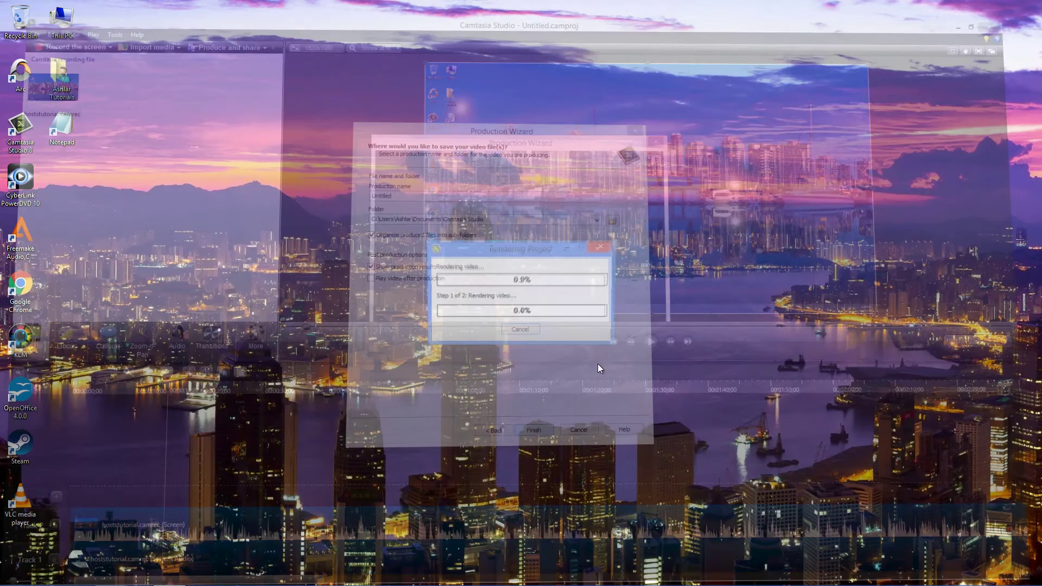
left_click(519, 331)
left_click(526, 326)
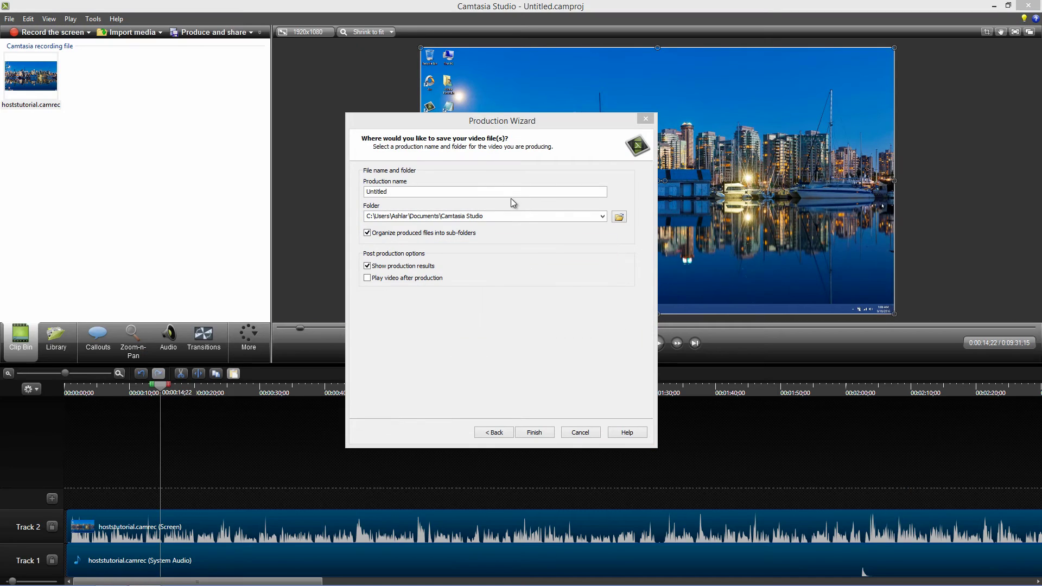
left_click(577, 432)
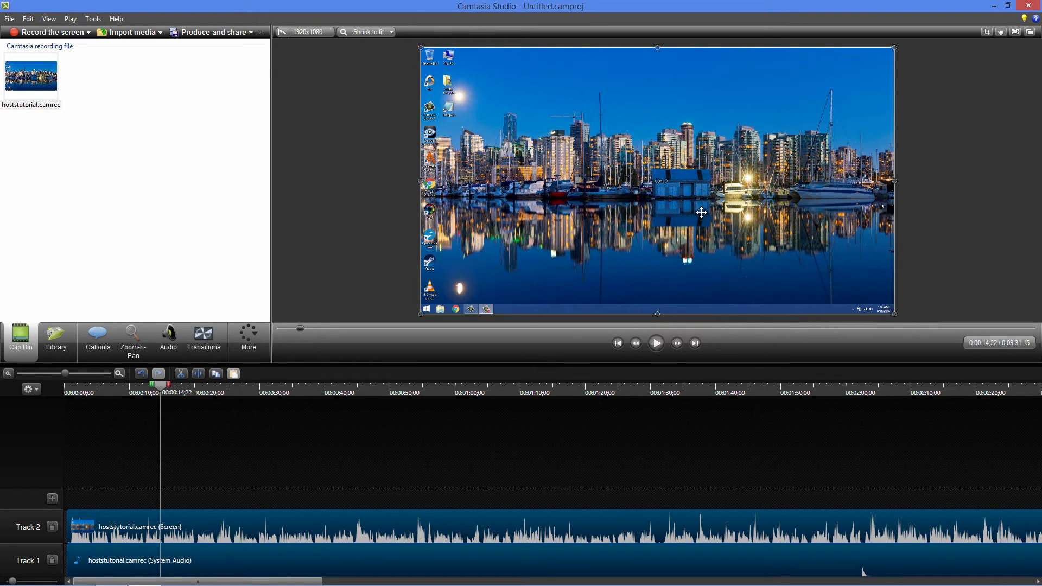